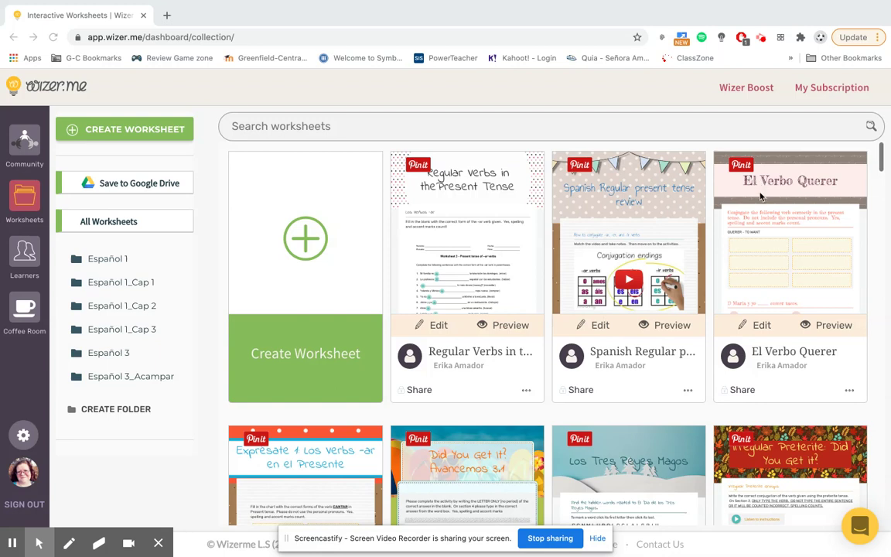
# Open the El Verbo Querer worksheet for editing and name its link assignment to learners G2
pyautogui.click(761, 197)
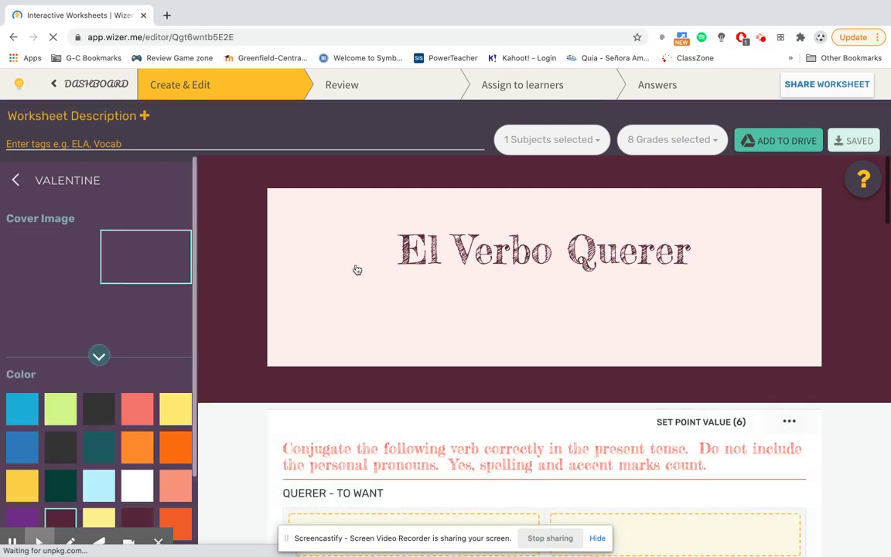
pyautogui.click(511, 90)
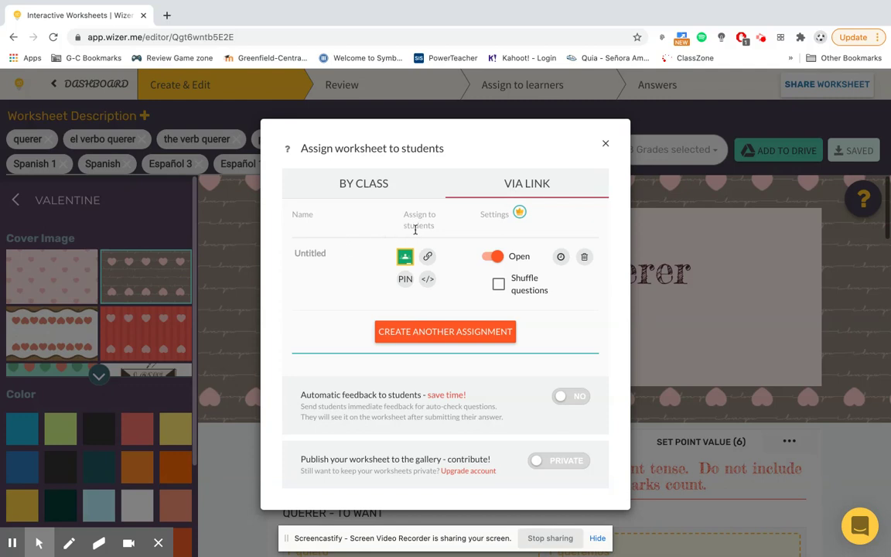
pyautogui.click(319, 253)
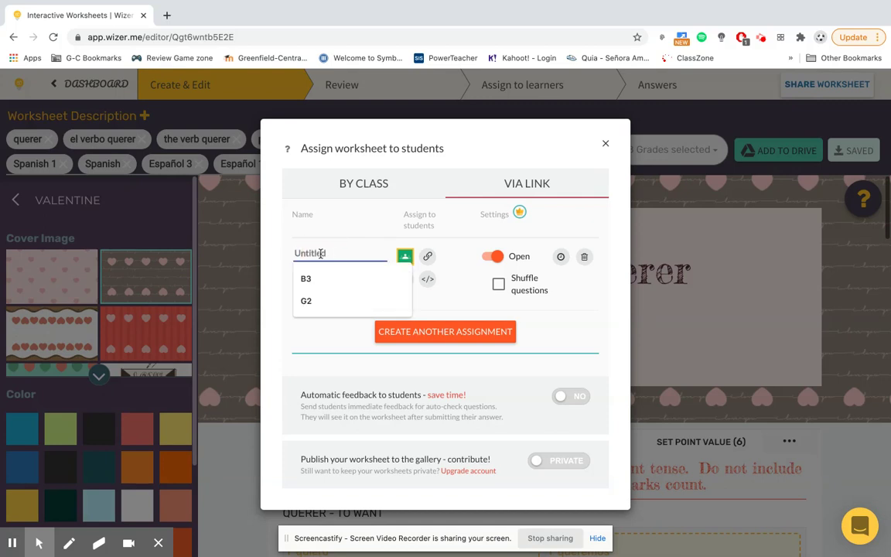
pyautogui.write('G2')
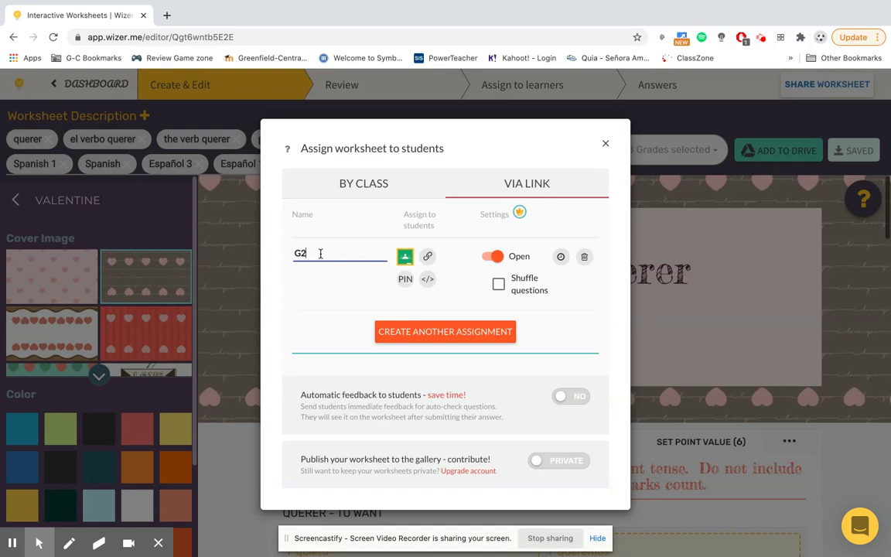
# Share the worksheet to the Google Classroom class Español 3 - Spring 2021(G2) as an assignment draft titled Wizer_El Verbo Querer
pyautogui.click(403, 257)
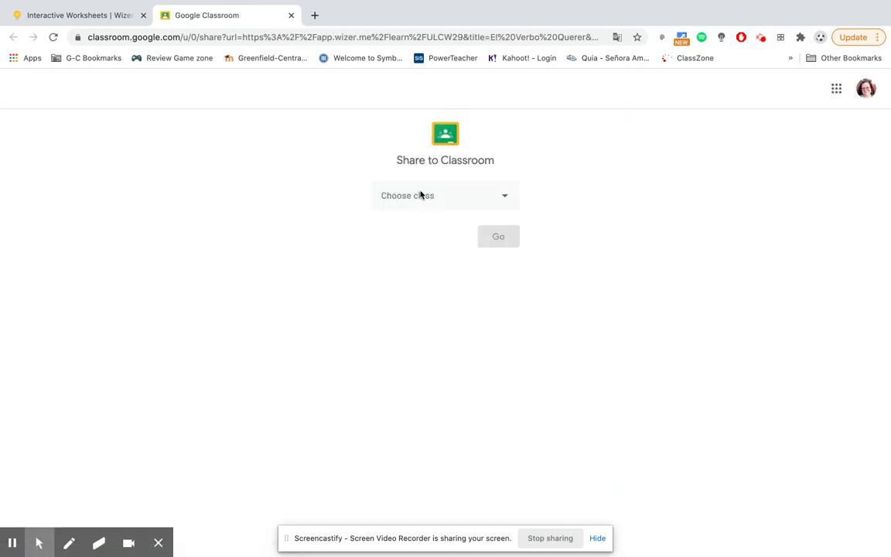
pyautogui.click(418, 200)
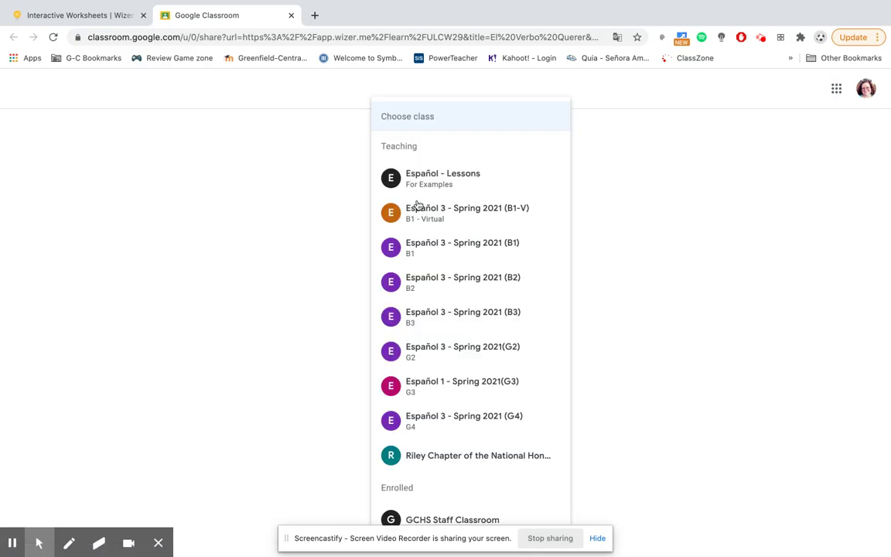
pyautogui.click(437, 289)
pyautogui.click(432, 199)
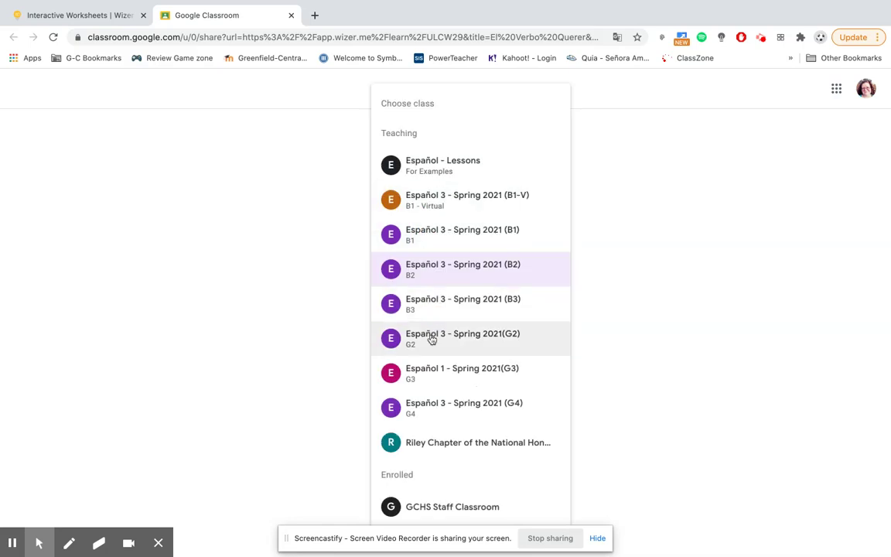
pyautogui.click(432, 340)
pyautogui.click(435, 246)
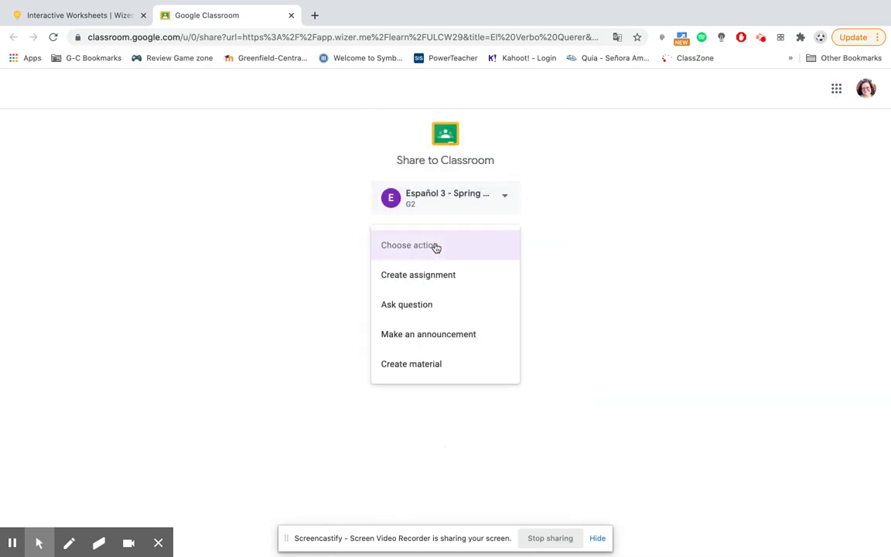
pyautogui.click(432, 286)
pyautogui.click(514, 294)
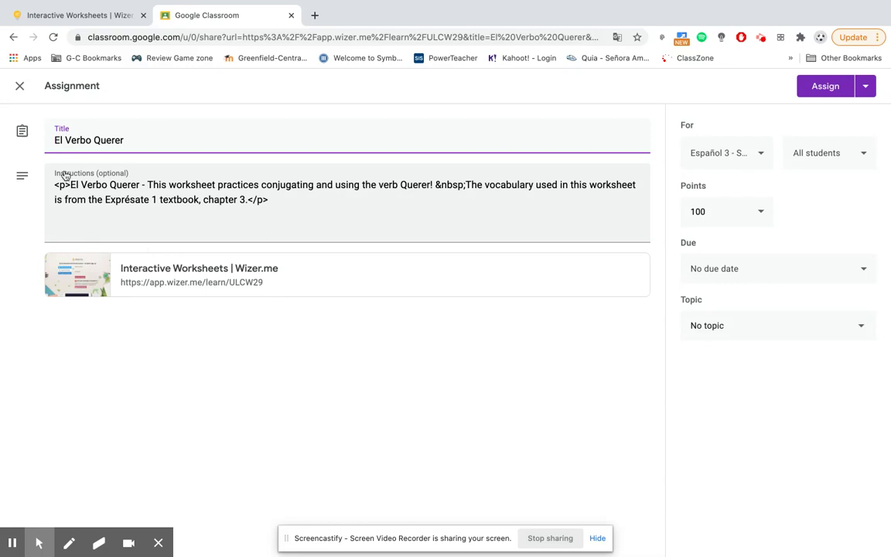
pyautogui.write('Wizer_')
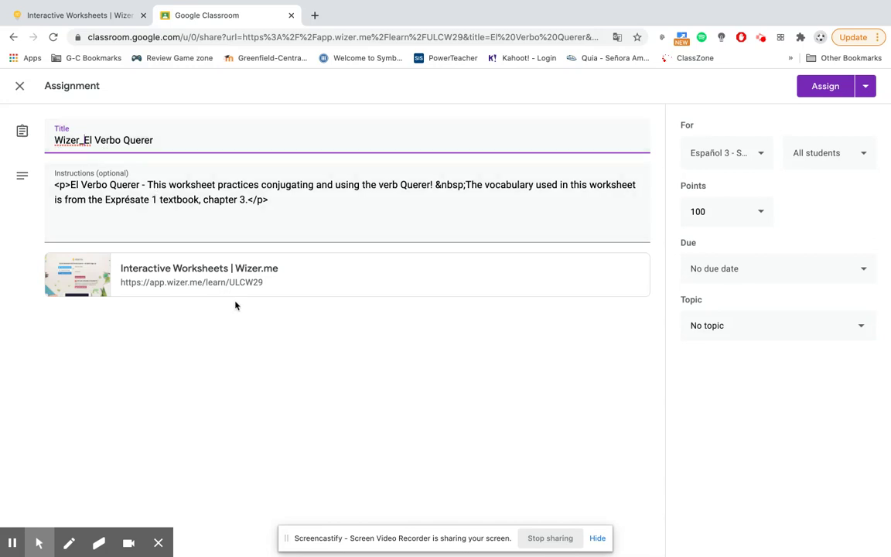
# Switch back to Wizer.me and view the G2 assignment's share link and PIN
pyautogui.click(88, 17)
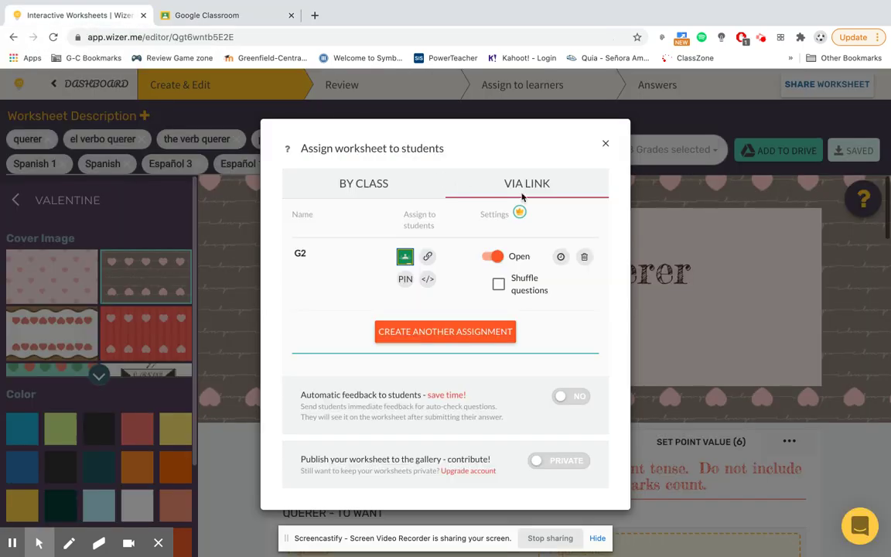
pyautogui.click(428, 258)
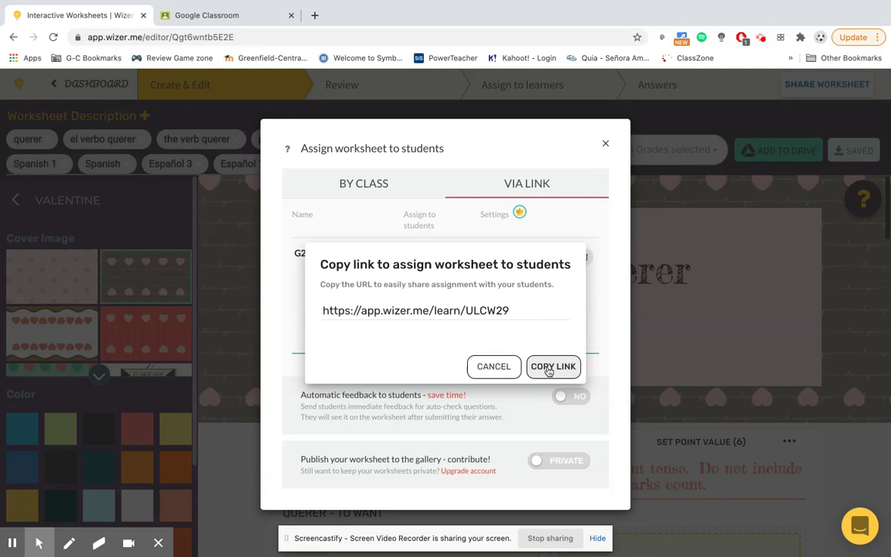
pyautogui.click(493, 369)
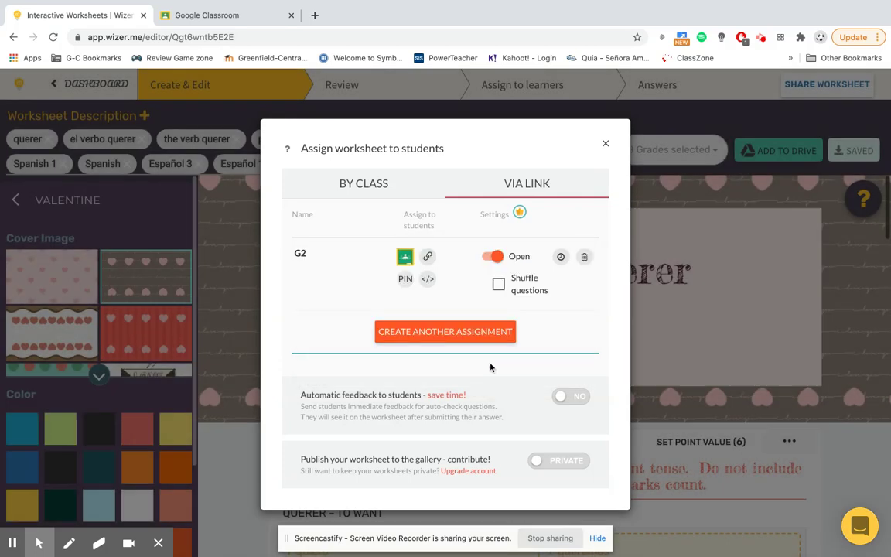
pyautogui.click(406, 283)
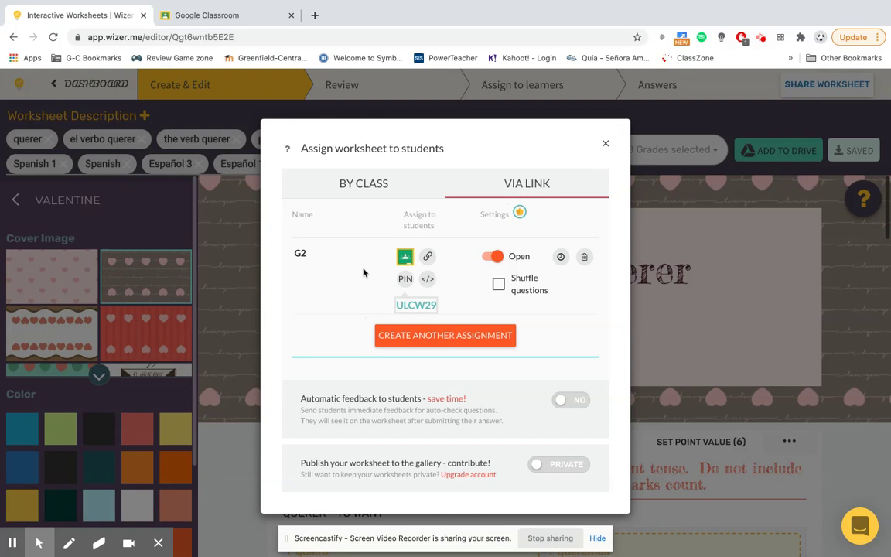
# Assign the worksheet by class to Español 3 - Spring 2021(G2)
pyautogui.click(360, 186)
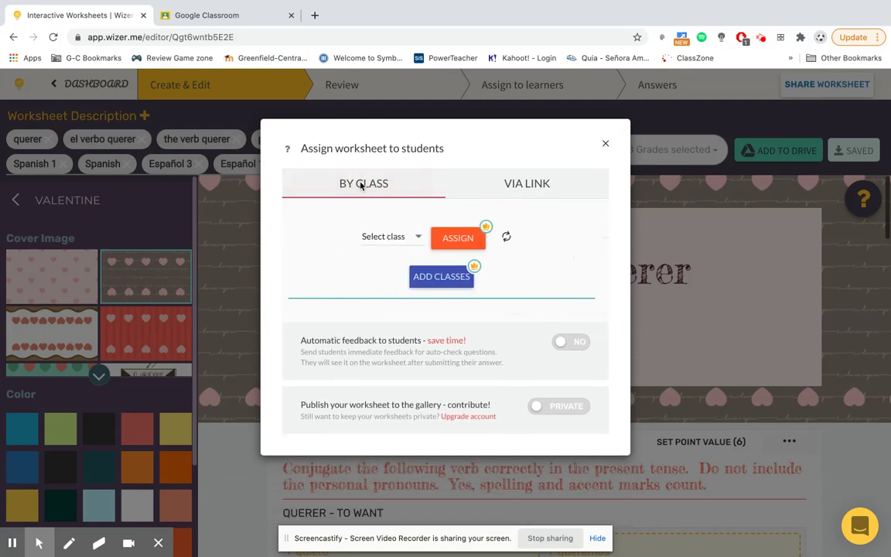
pyautogui.click(419, 239)
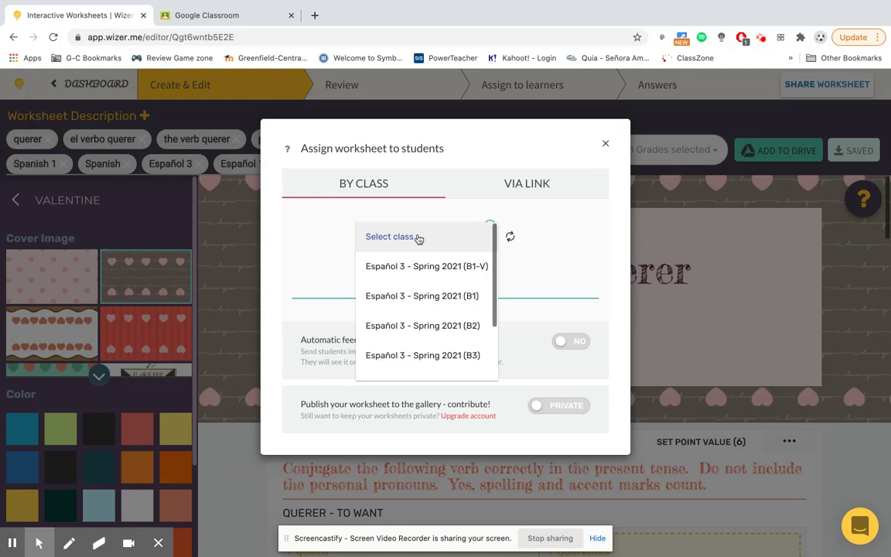
pyautogui.scroll(-2, 439, 330)
pyautogui.click(438, 313)
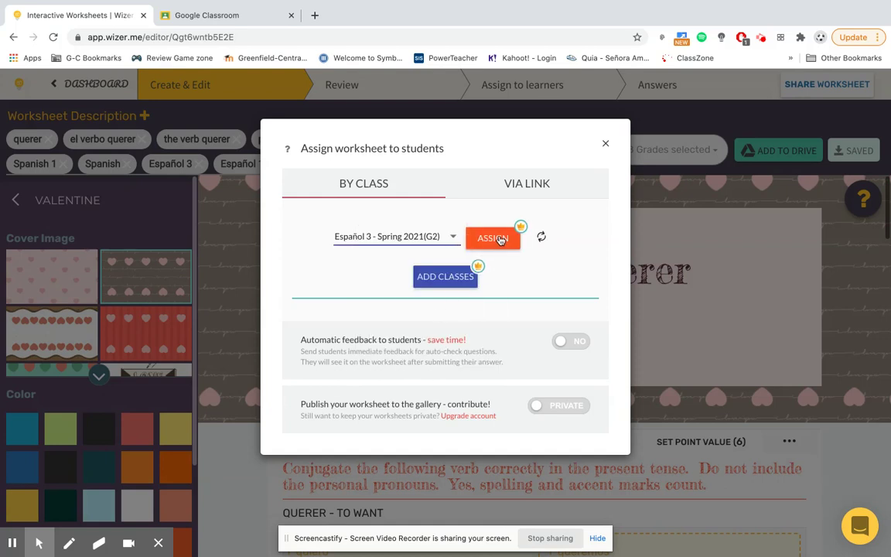
pyautogui.click(501, 241)
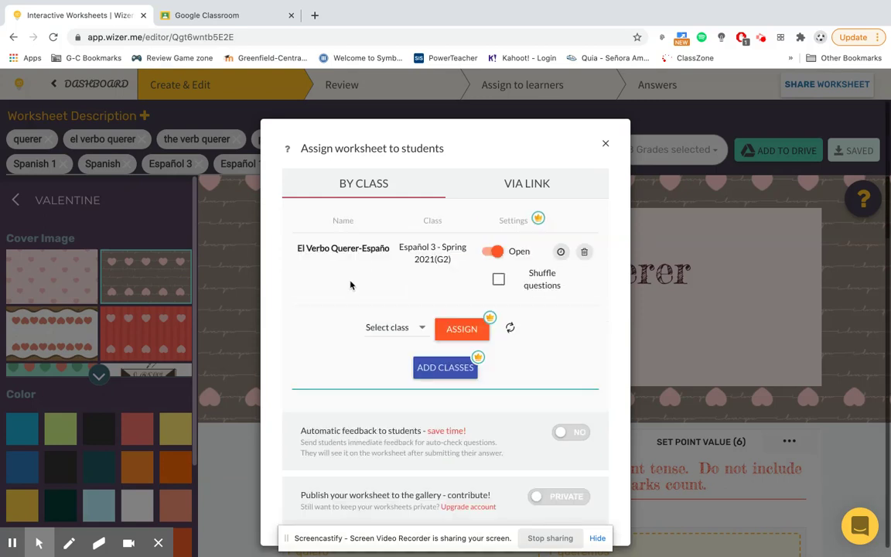
# Assign the worksheet also to the class Español 1 - Spring 2021(G3)
pyautogui.click(422, 329)
pyautogui.scroll(-2, 421, 438)
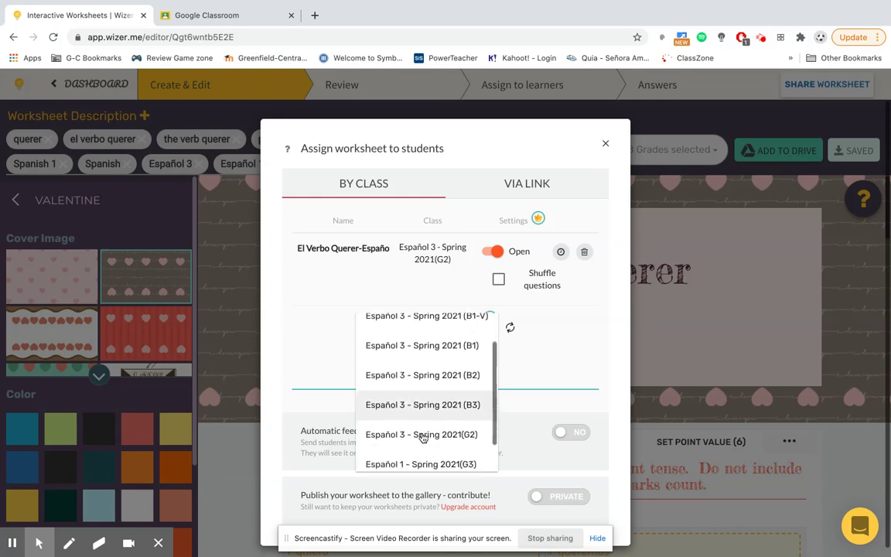
pyautogui.scroll(-1, 421, 418)
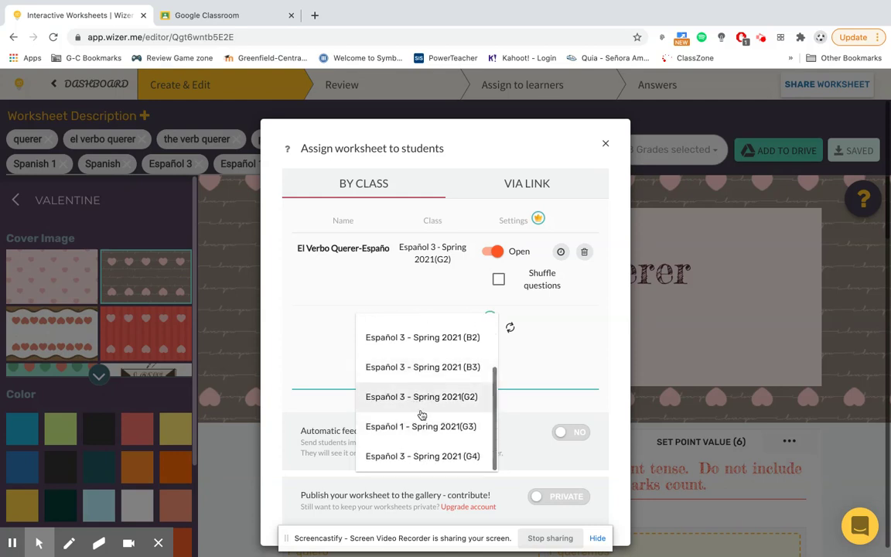
pyautogui.click(428, 427)
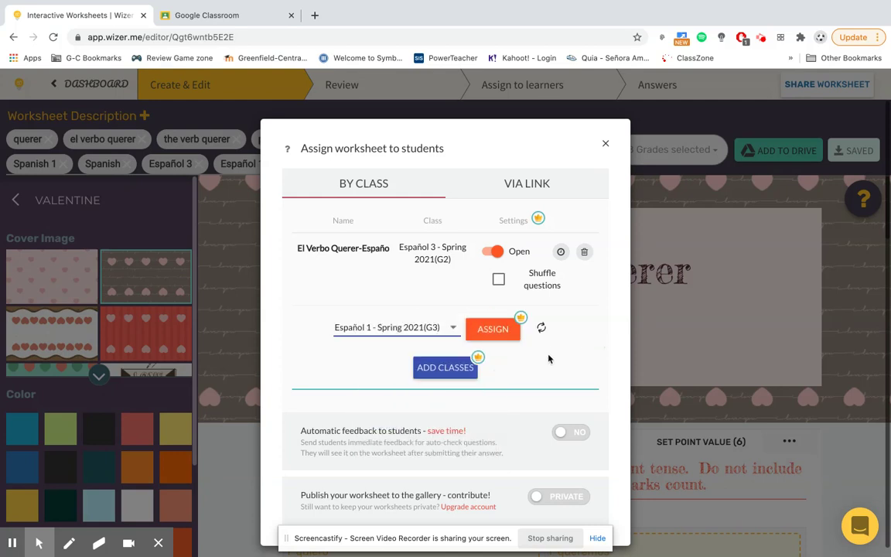
pyautogui.click(491, 328)
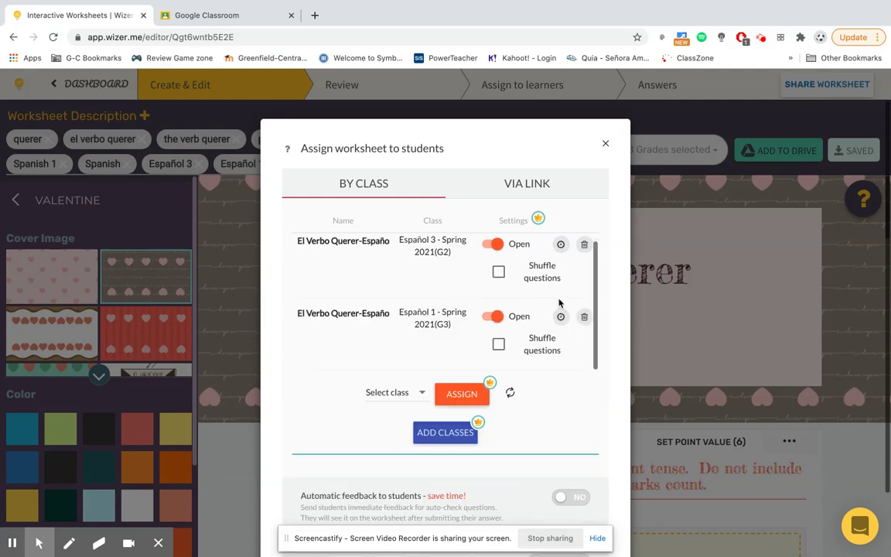
# Examine the time limit and the start and end scheduling options of the Español 3 (G2) class assignment without saving
pyautogui.click(561, 247)
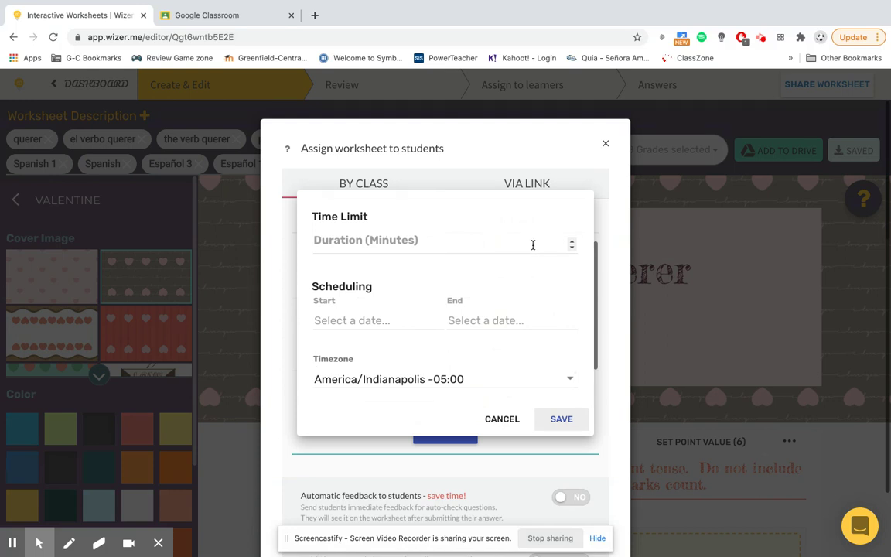
pyautogui.click(532, 245)
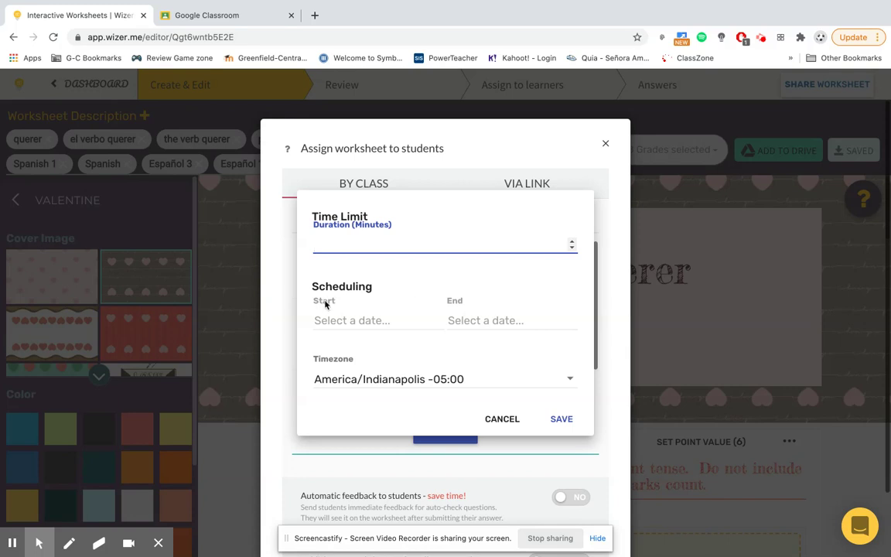
pyautogui.click(338, 321)
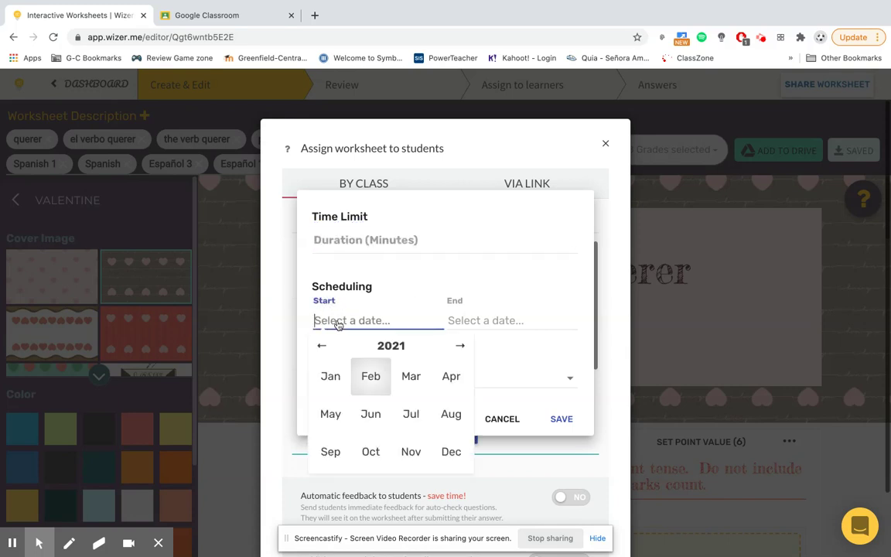
pyautogui.click(502, 324)
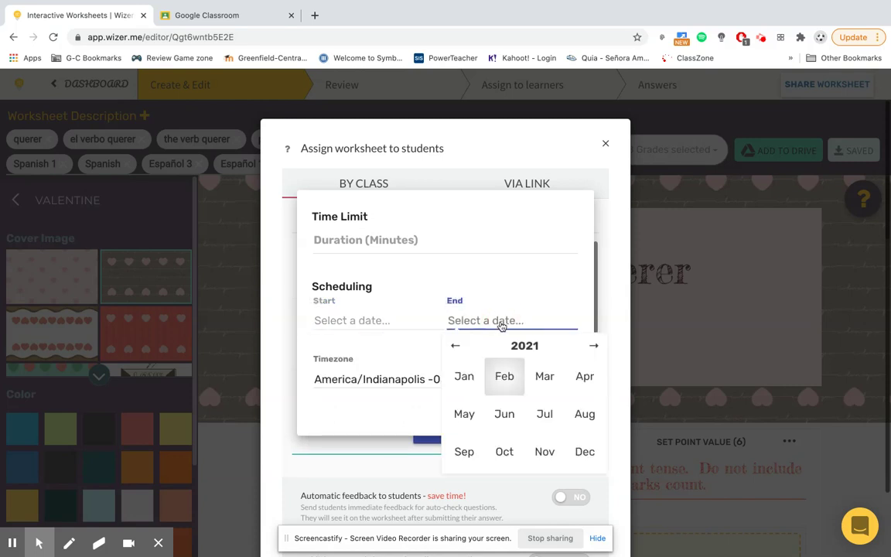
pyautogui.click(523, 259)
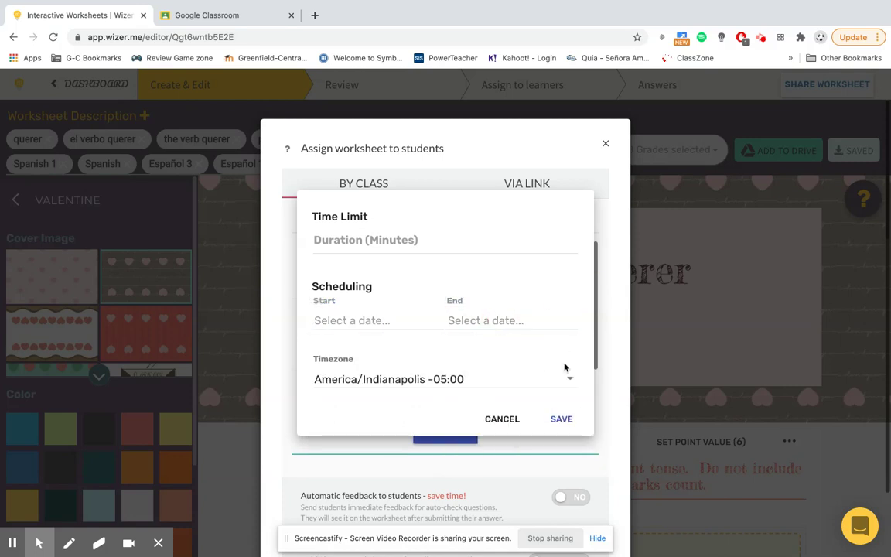
pyautogui.click(502, 419)
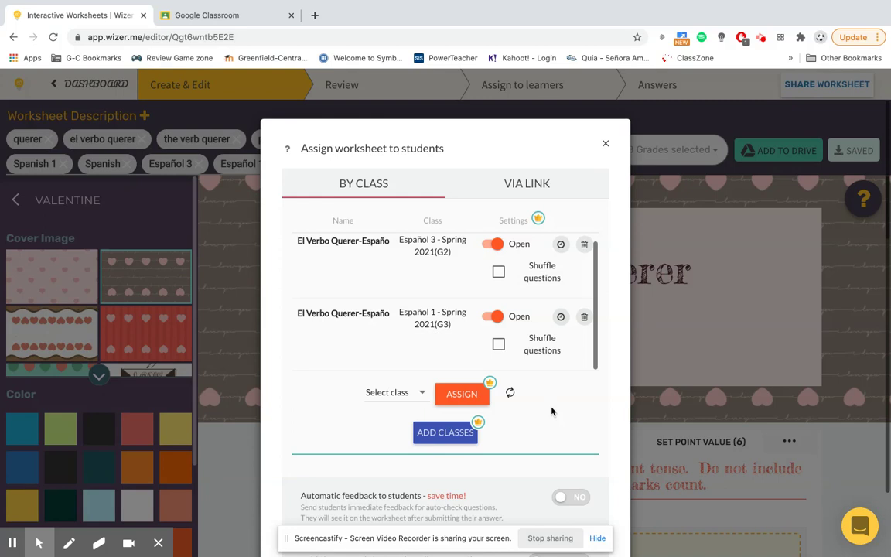
# Leave the assignment settings and view the student answers filtered to one El Verbo Querer class assignment
pyautogui.click(606, 144)
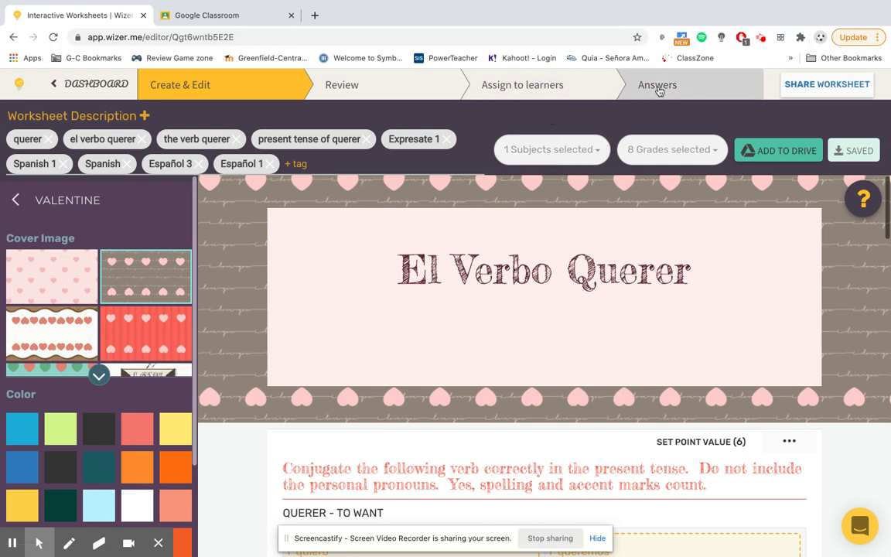
pyautogui.click(658, 86)
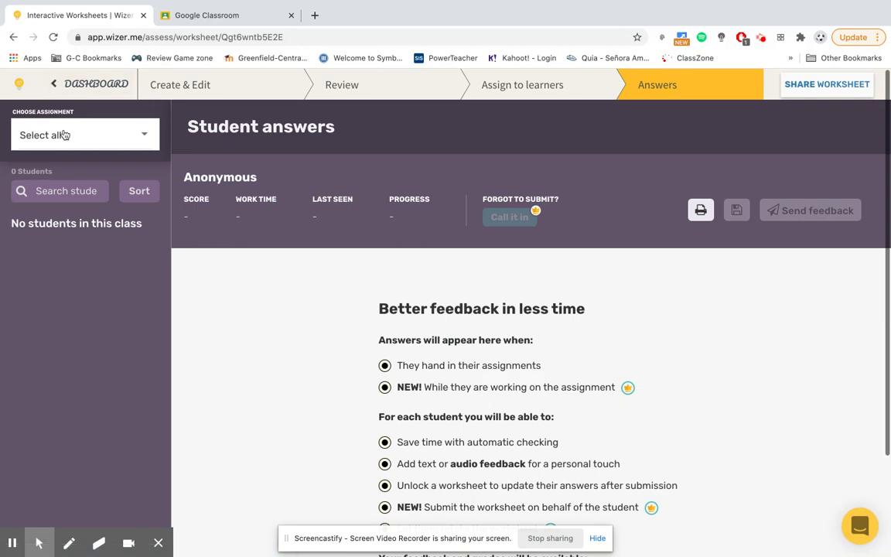
pyautogui.click(112, 141)
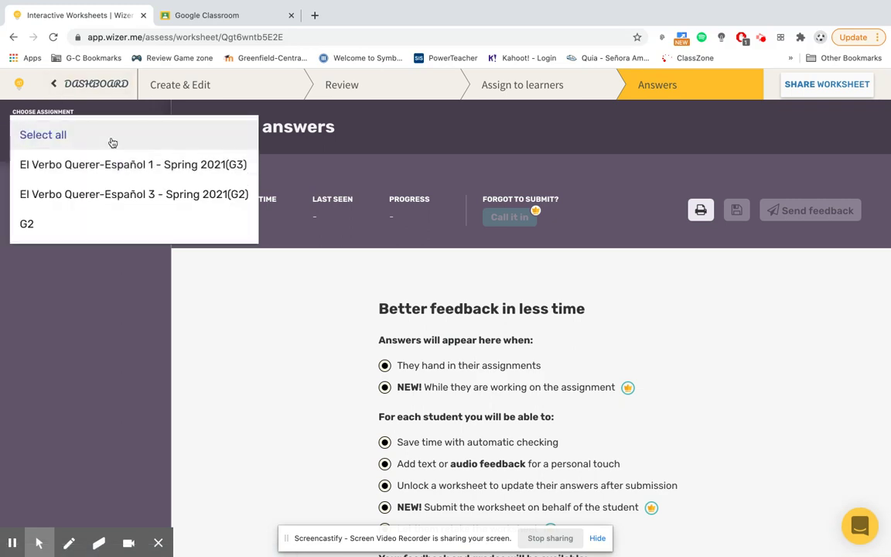
pyautogui.click(124, 178)
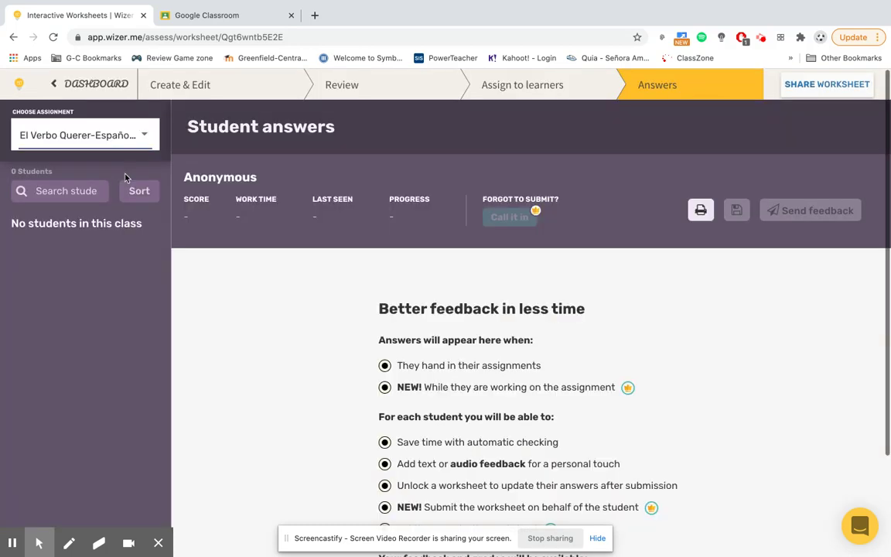